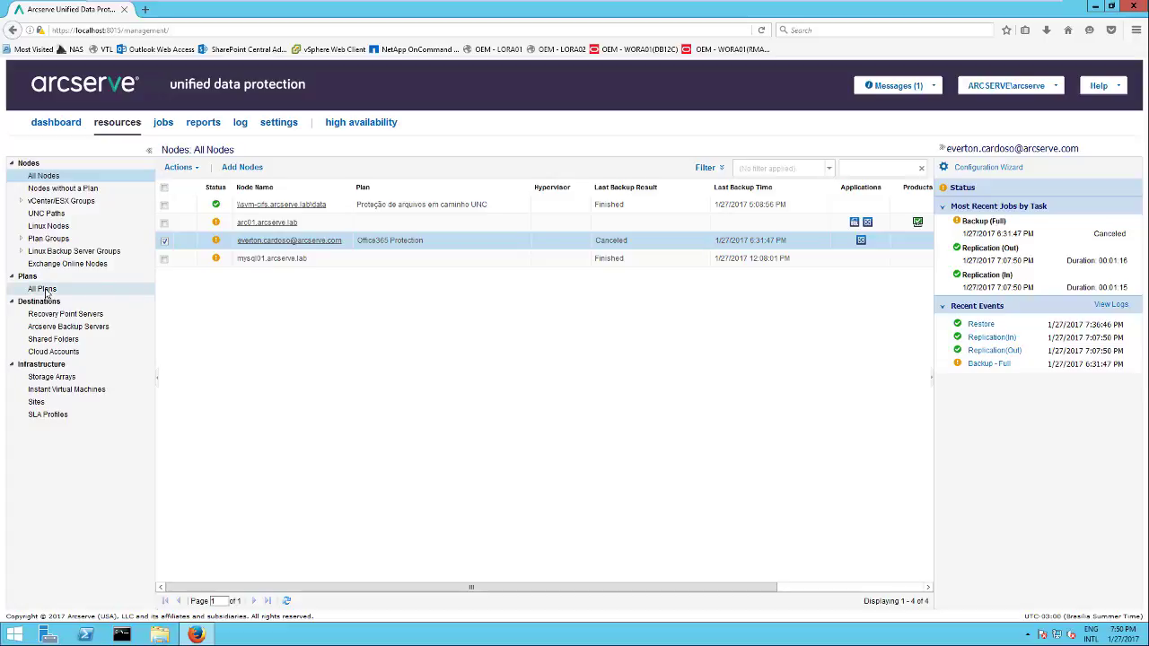
# Add a new protection plan from the list of all plans and name it VMware Backup
pyautogui.click(42, 289)
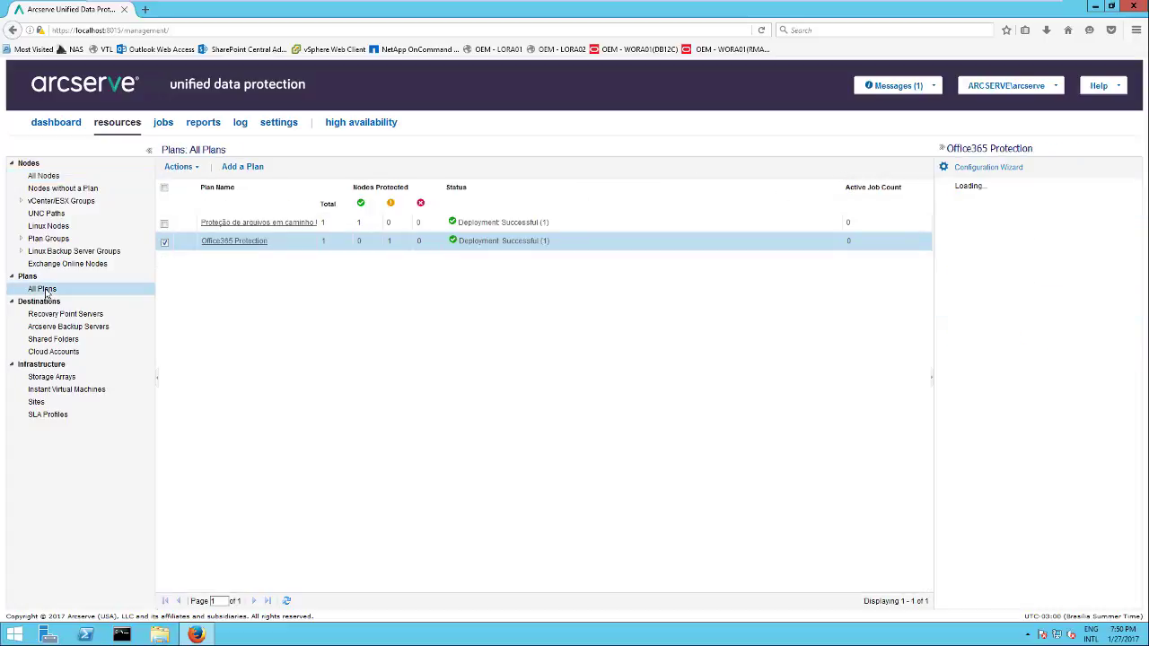
pyautogui.click(239, 168)
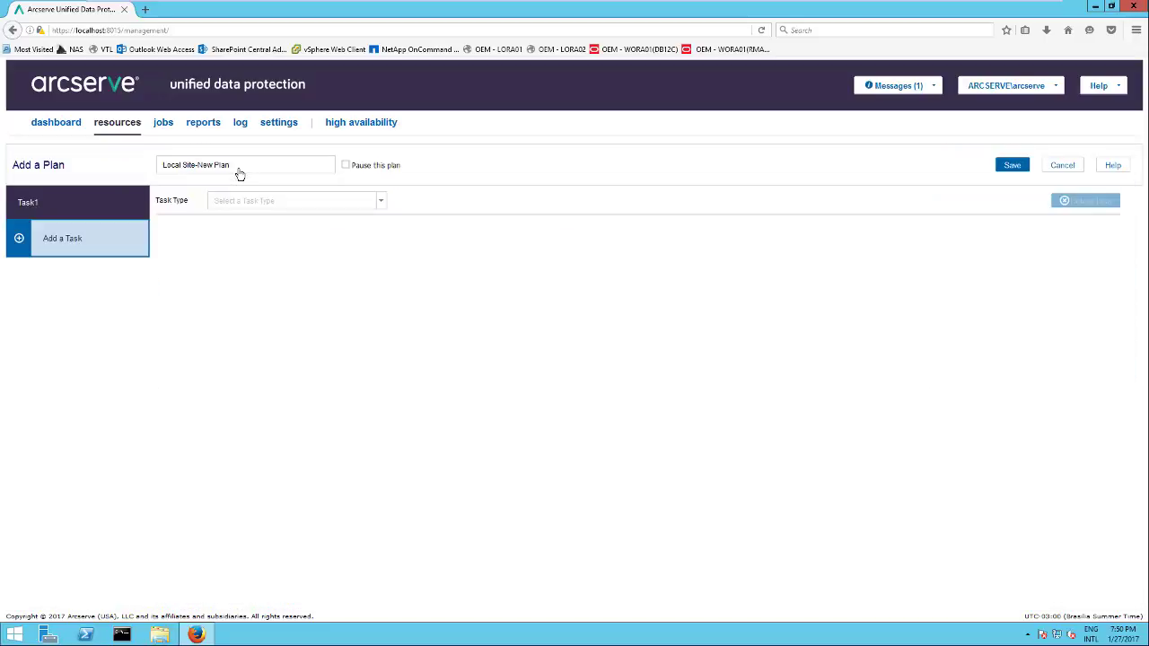
pyautogui.moveTo(231, 165); pyautogui.dragTo(148, 161)
pyautogui.write('VMware')
pyautogui.press('BackSpace')
pyautogui.press('BackSpace')
pyautogui.press('BackSpace')
pyautogui.write('are Backup')
# Set the task type to Backup: Host-Based Agentless and the backup proxy to arc01.arcserve.lab
pyautogui.click(258, 207)
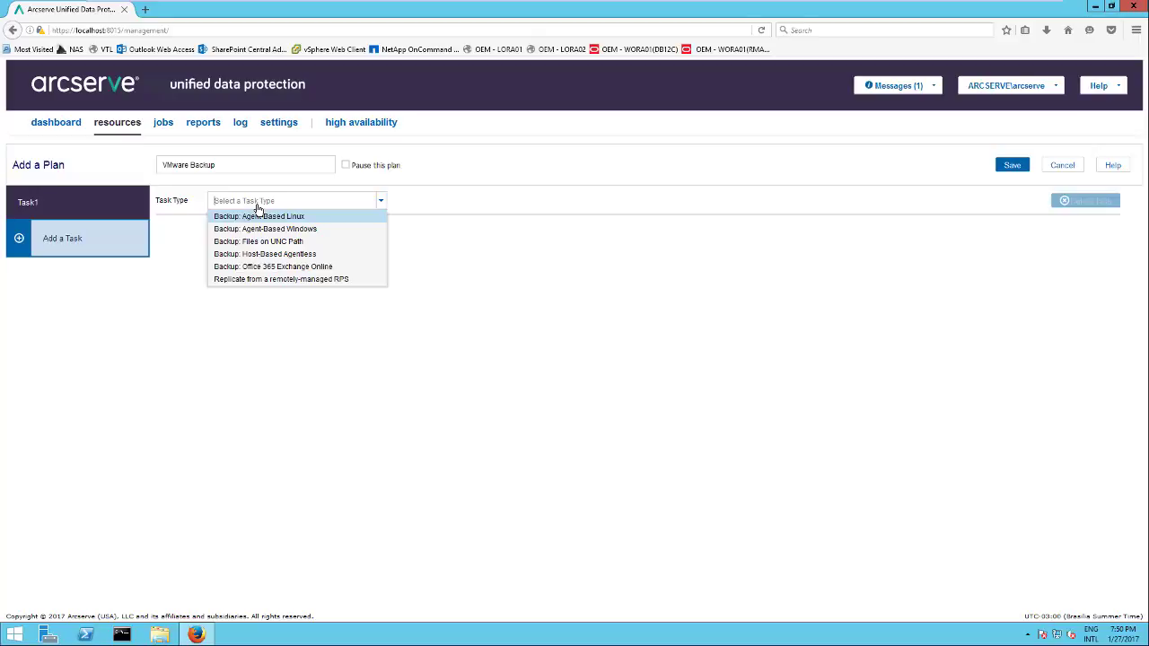
pyautogui.click(284, 257)
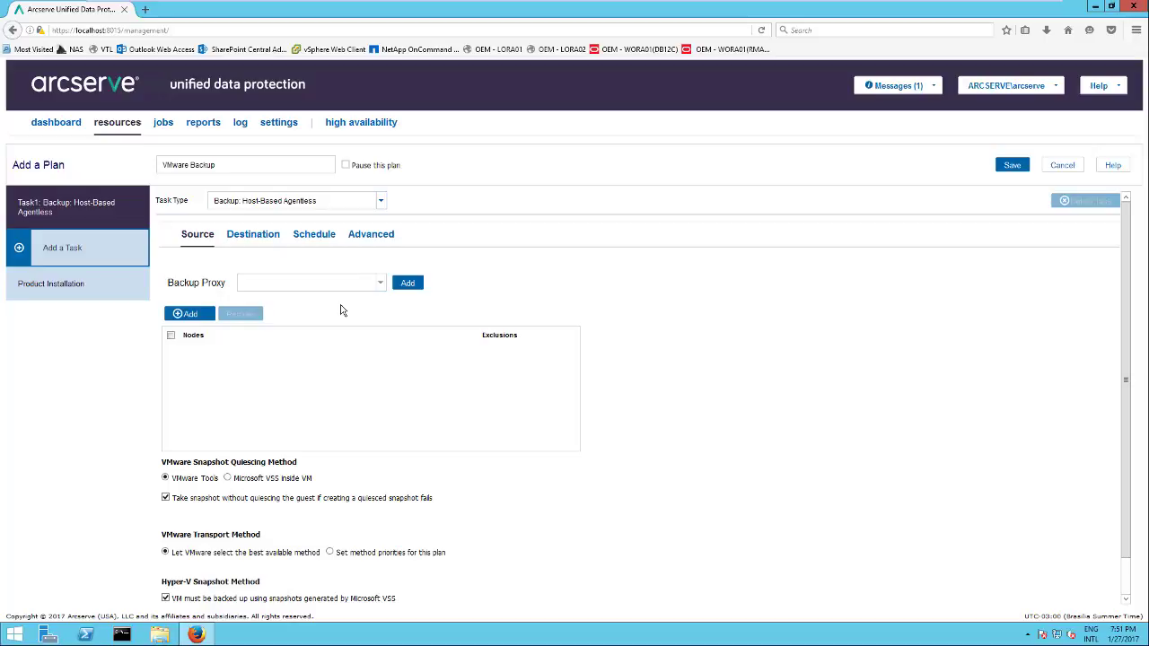
pyautogui.click(377, 291)
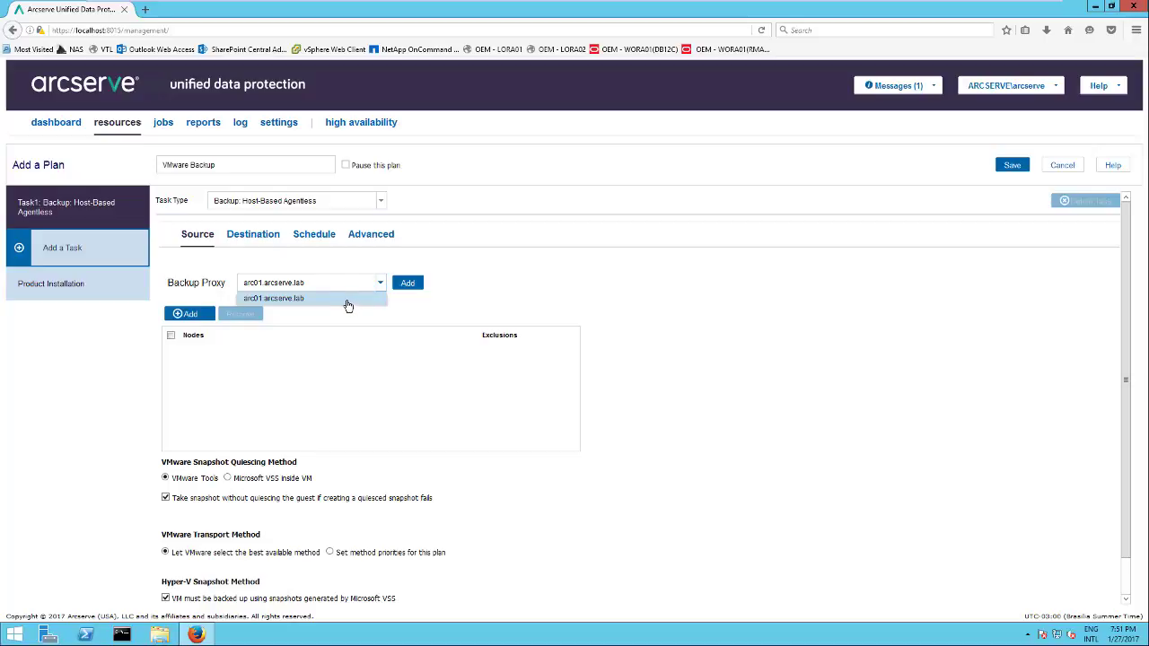
pyautogui.click(332, 300)
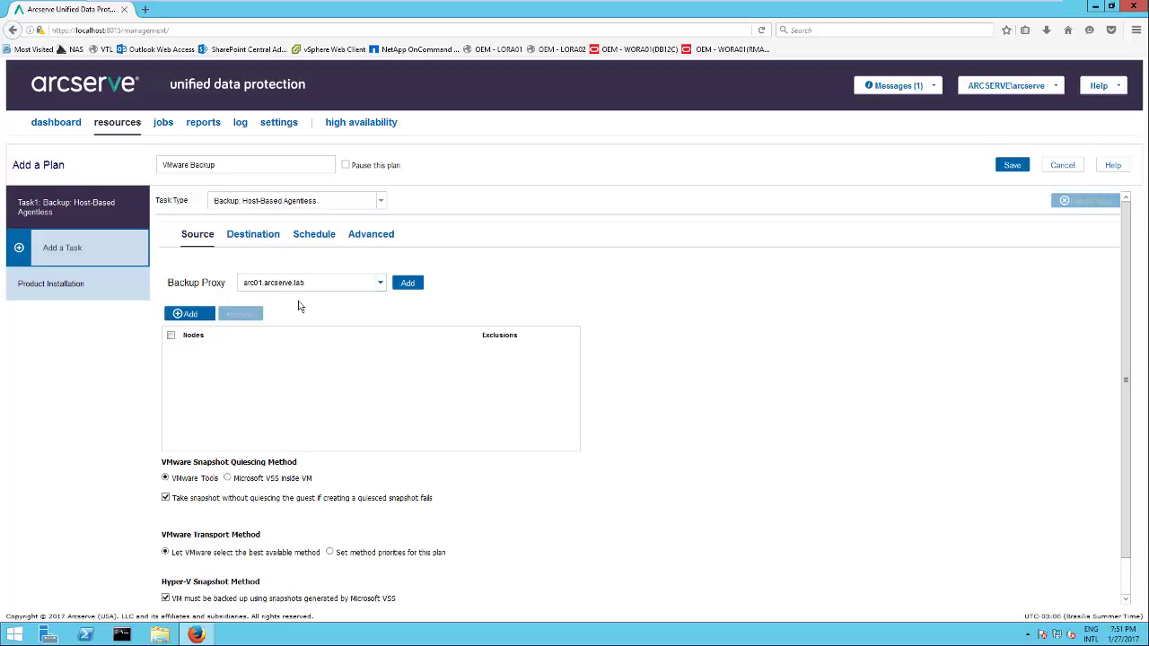
# Start adding source nodes from a vCenter/ESX(i) and connect to the host vc01.arcserve.lab
pyautogui.click(190, 314)
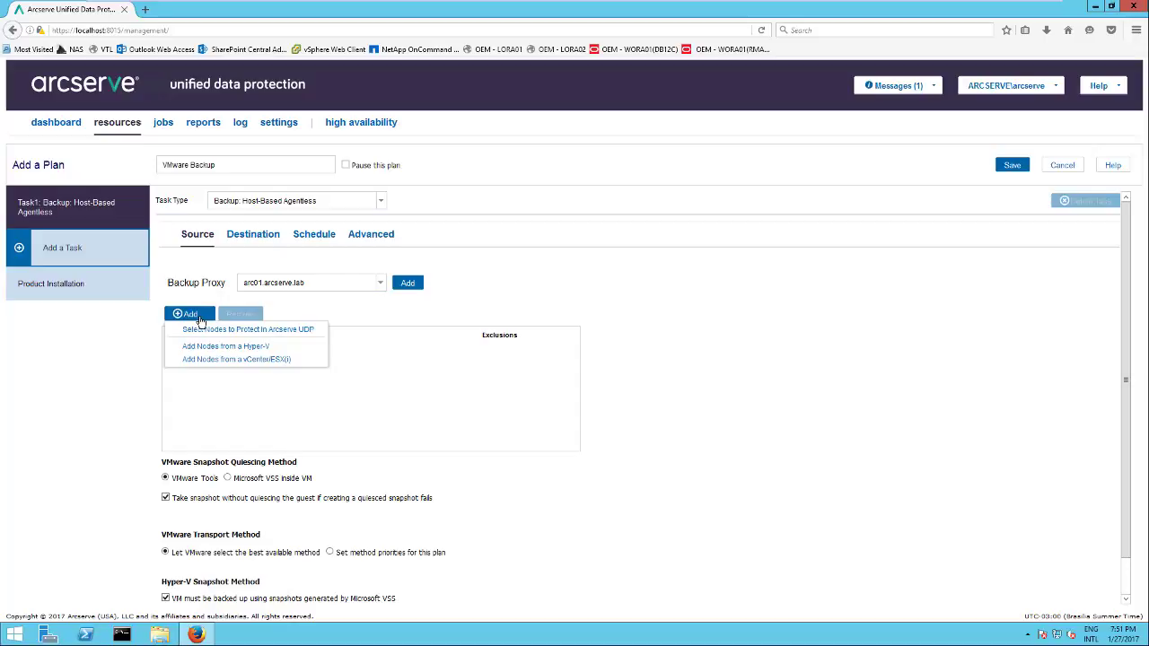
pyautogui.click(274, 361)
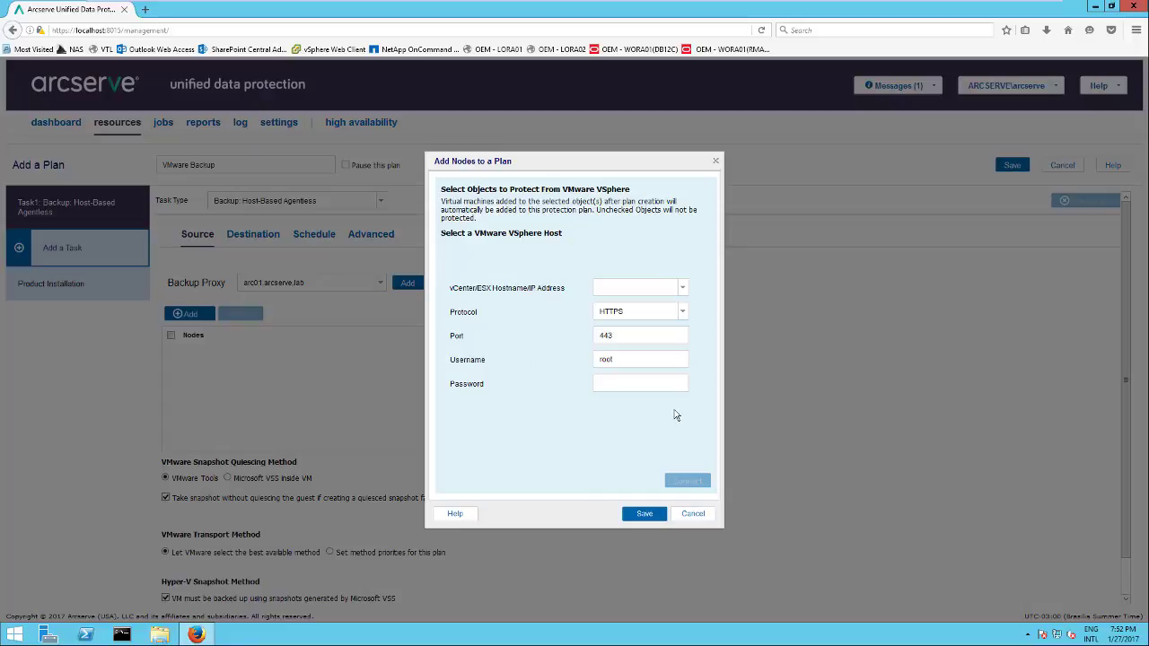
pyautogui.click(683, 291)
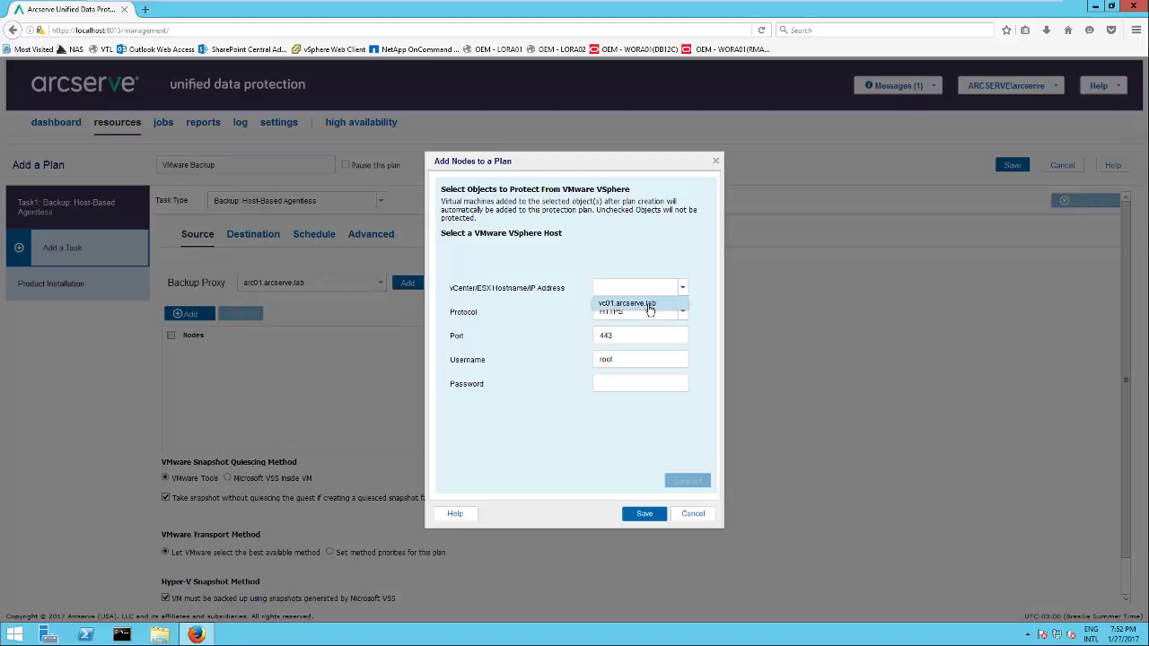
pyautogui.click(648, 304)
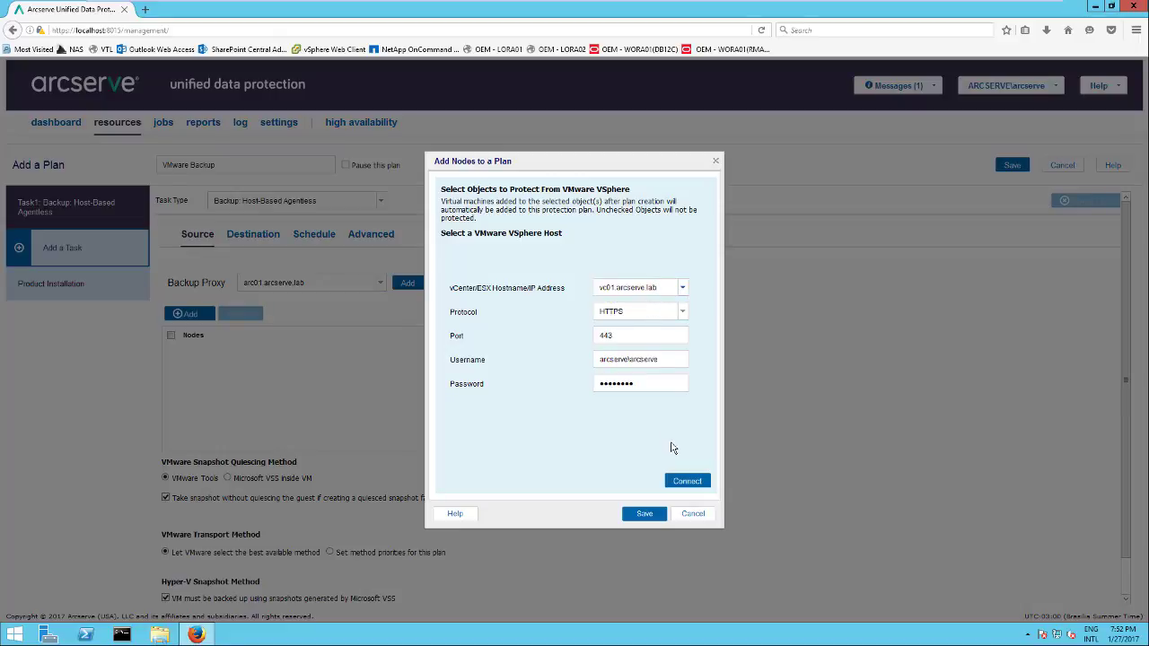
pyautogui.click(685, 483)
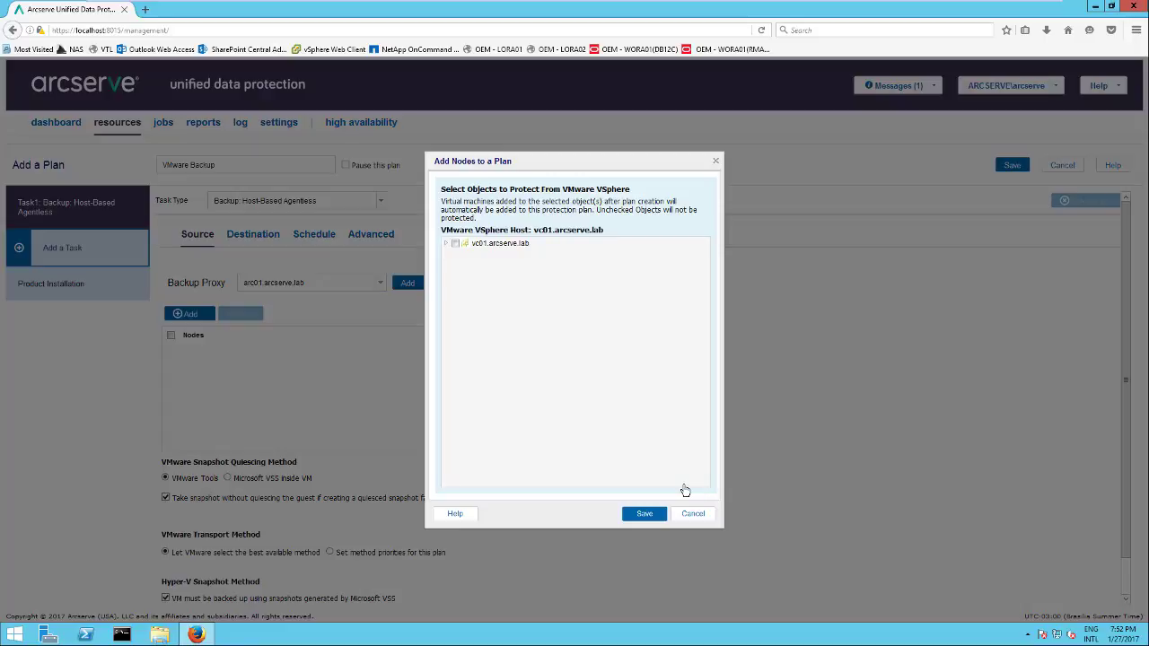
# Add the Production resource pool of the vSphere Cluster under São Paulo to the plan, excluding VMV03
pyautogui.click(447, 244)
pyautogui.click(456, 256)
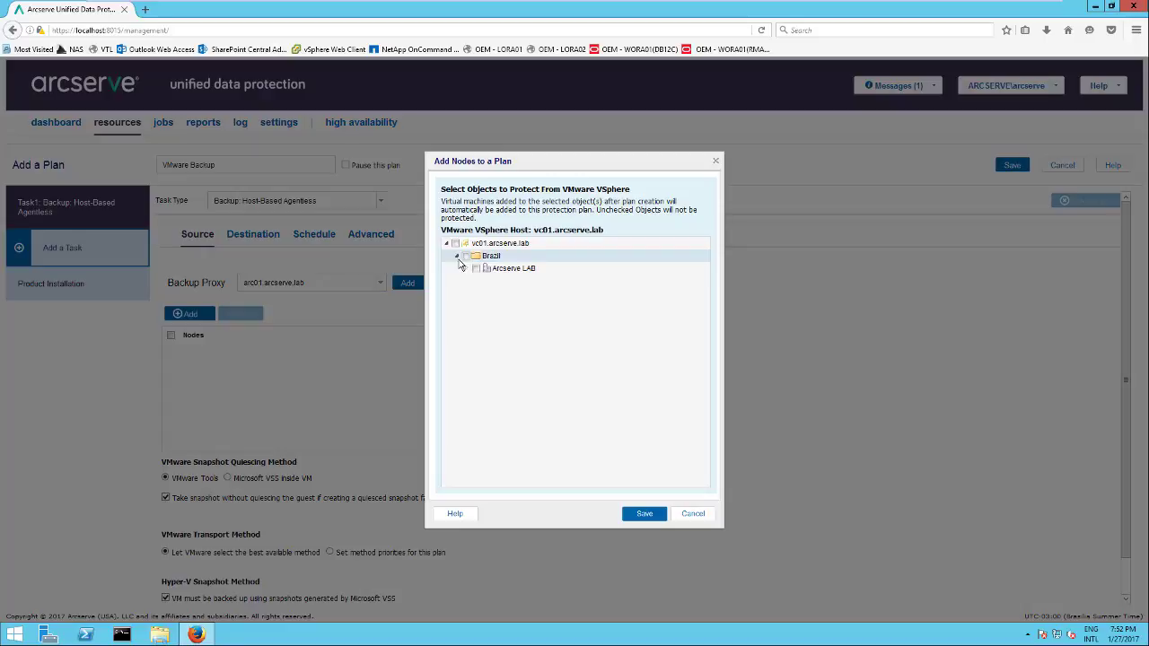
pyautogui.click(466, 269)
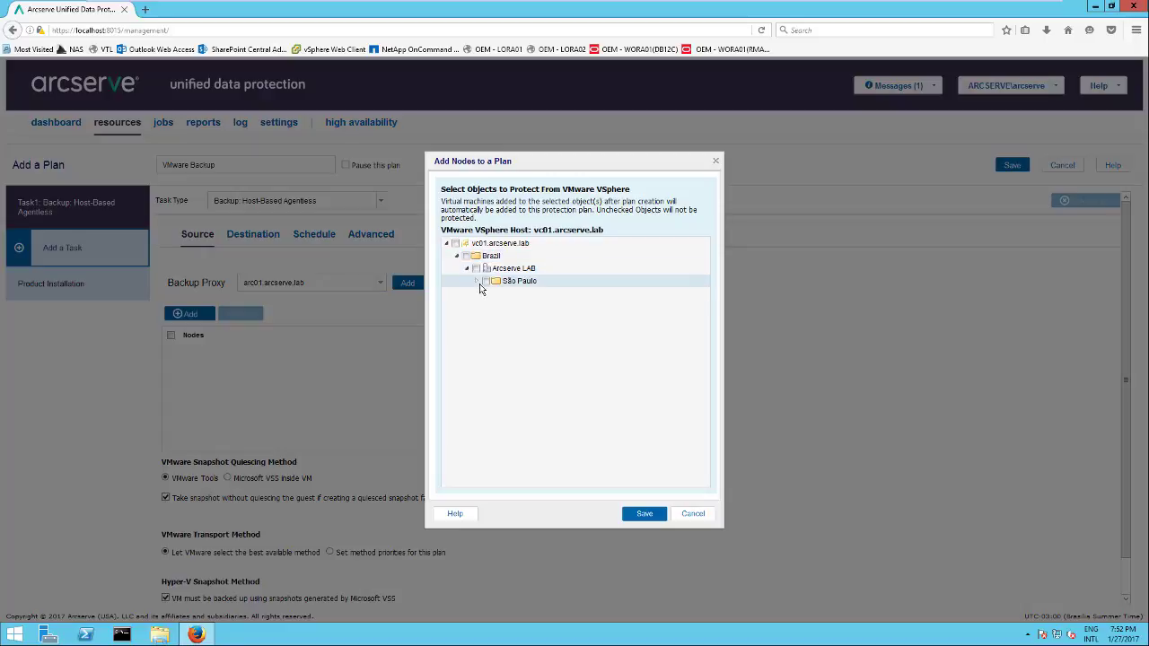
pyautogui.click(477, 281)
pyautogui.click(488, 295)
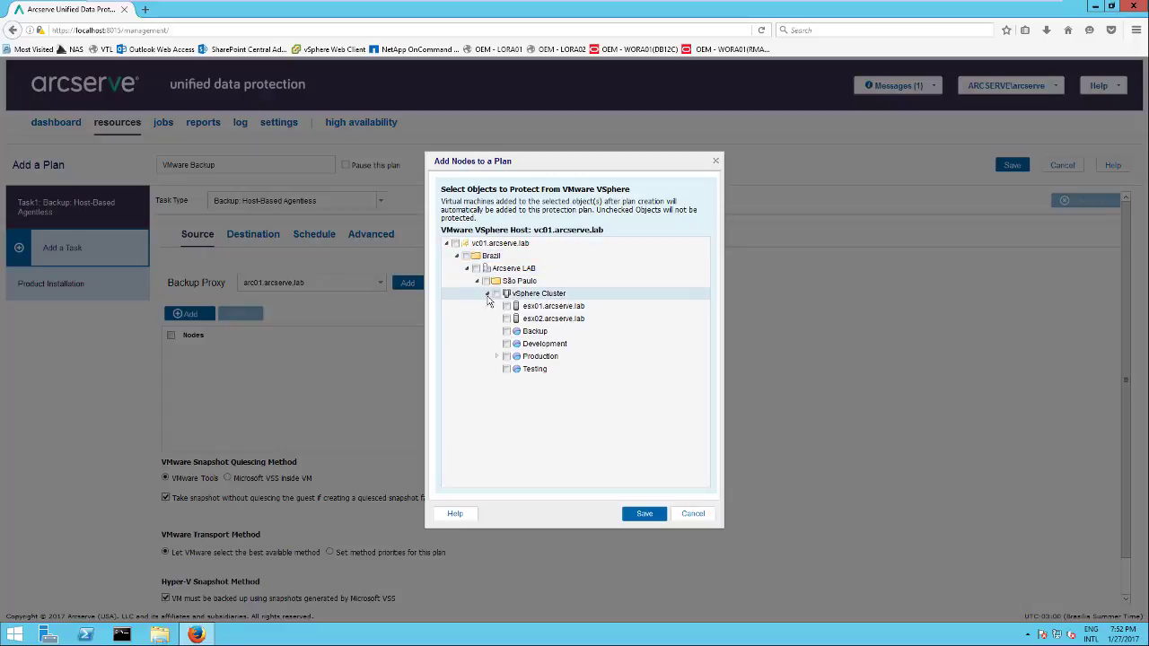
pyautogui.click(498, 356)
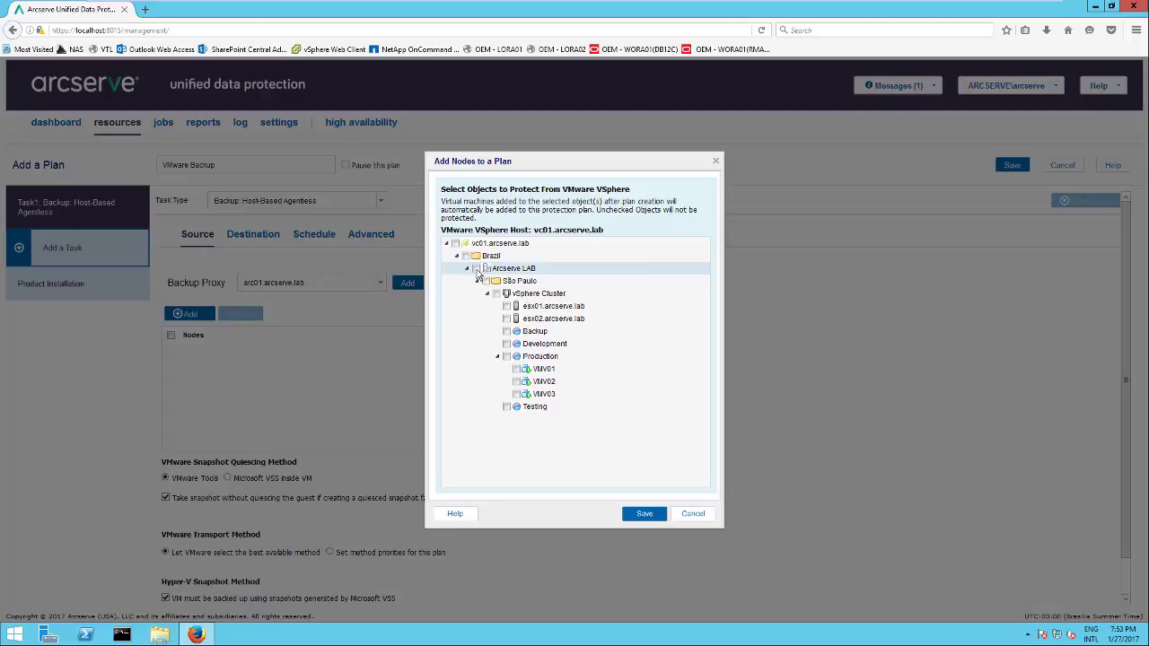
pyautogui.click(506, 357)
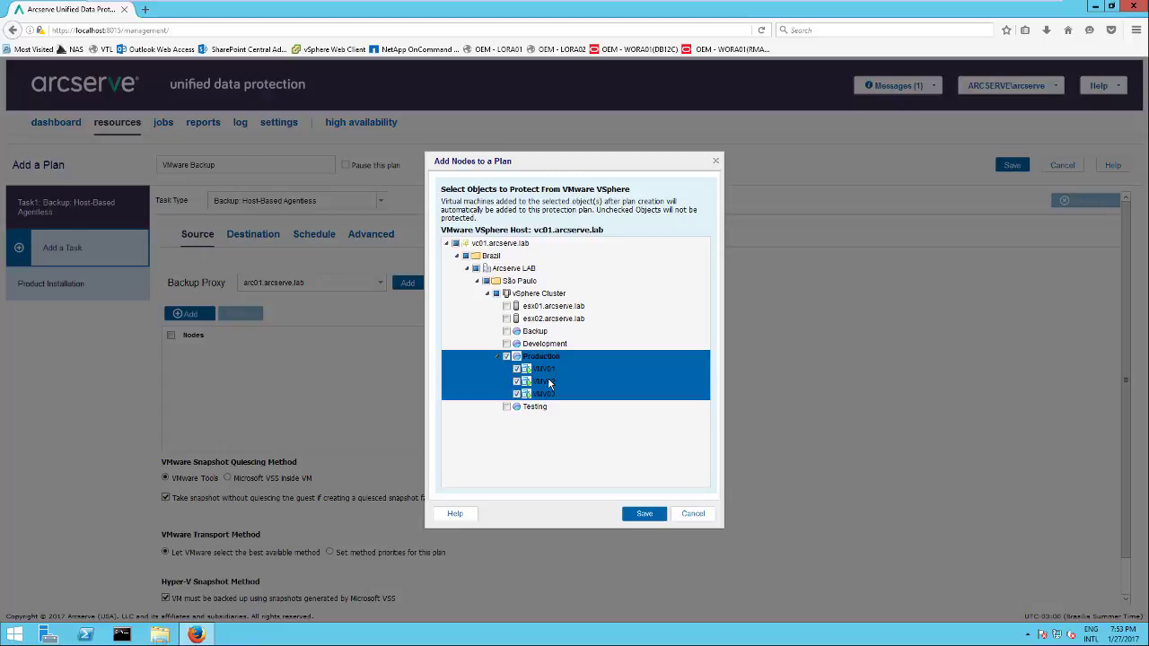
pyautogui.click(516, 394)
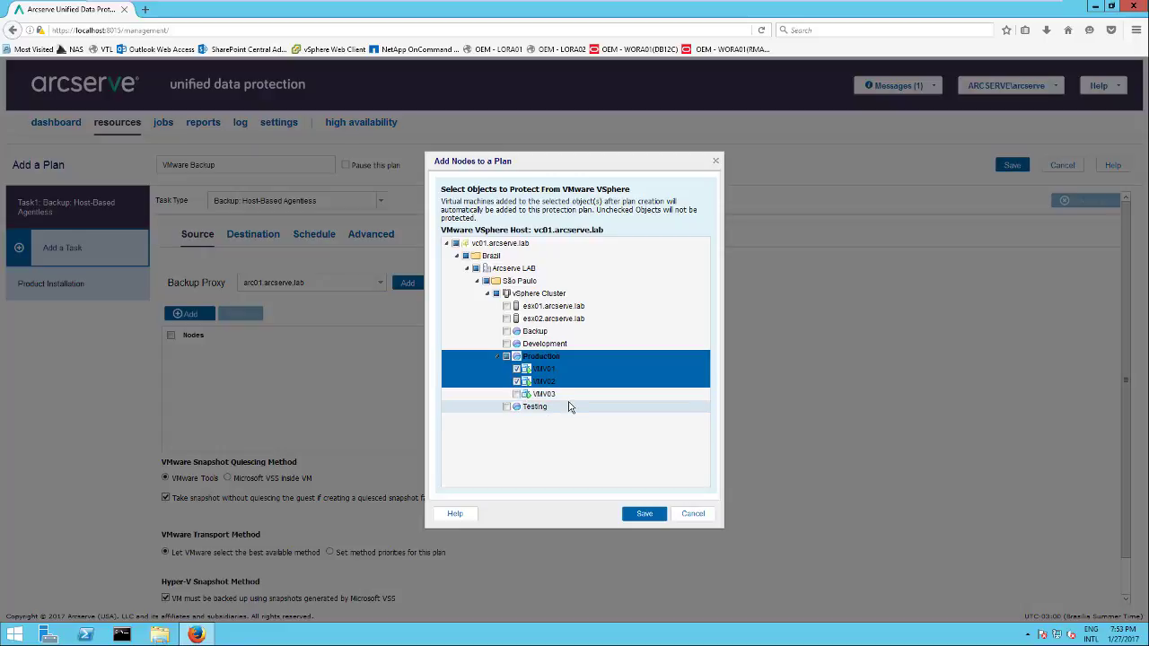
pyautogui.click(643, 516)
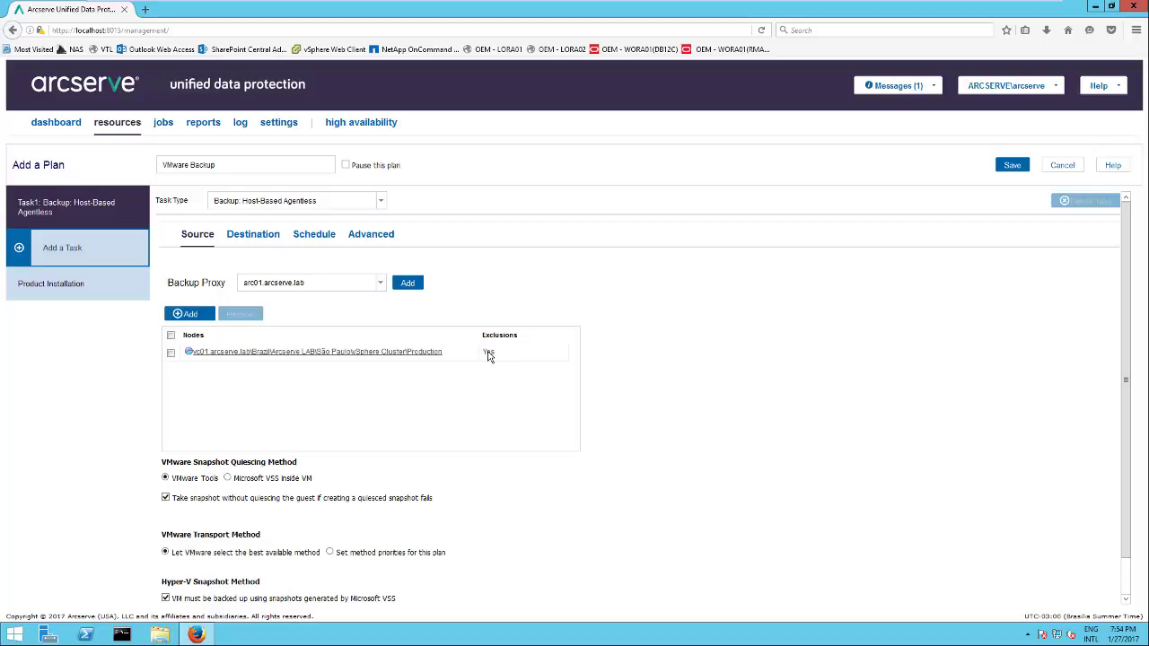
# Edit the plan's Production source entry to include VMV03 and save the node selection
pyautogui.click(325, 357)
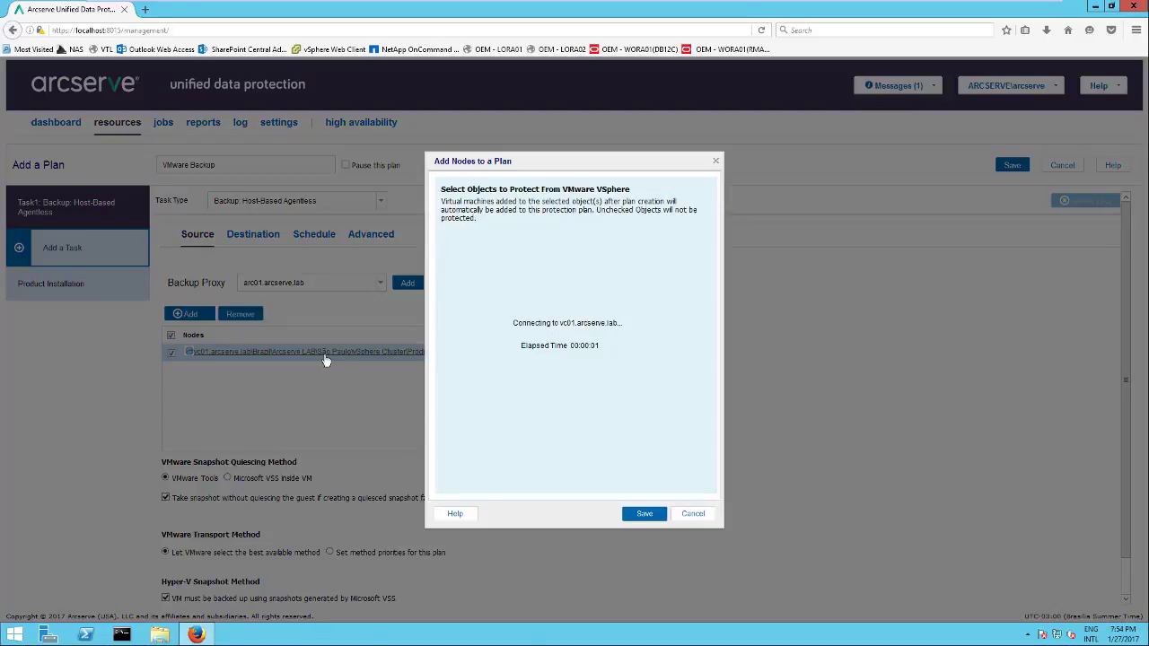
pyautogui.click(448, 244)
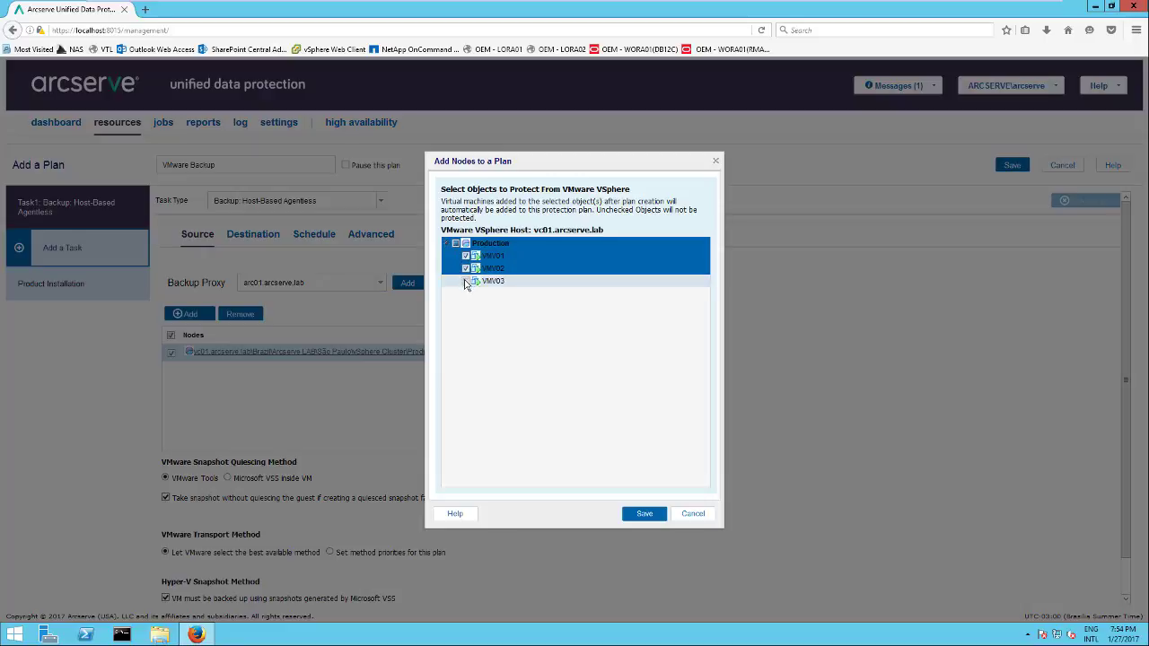
pyautogui.click(466, 282)
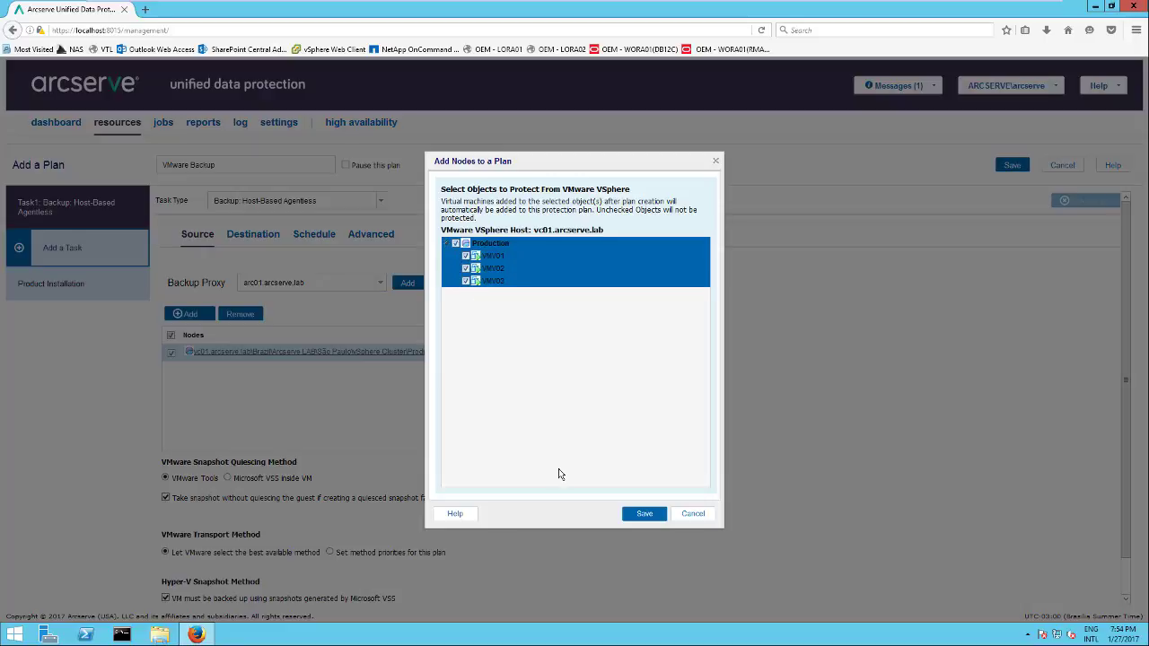
pyautogui.click(643, 514)
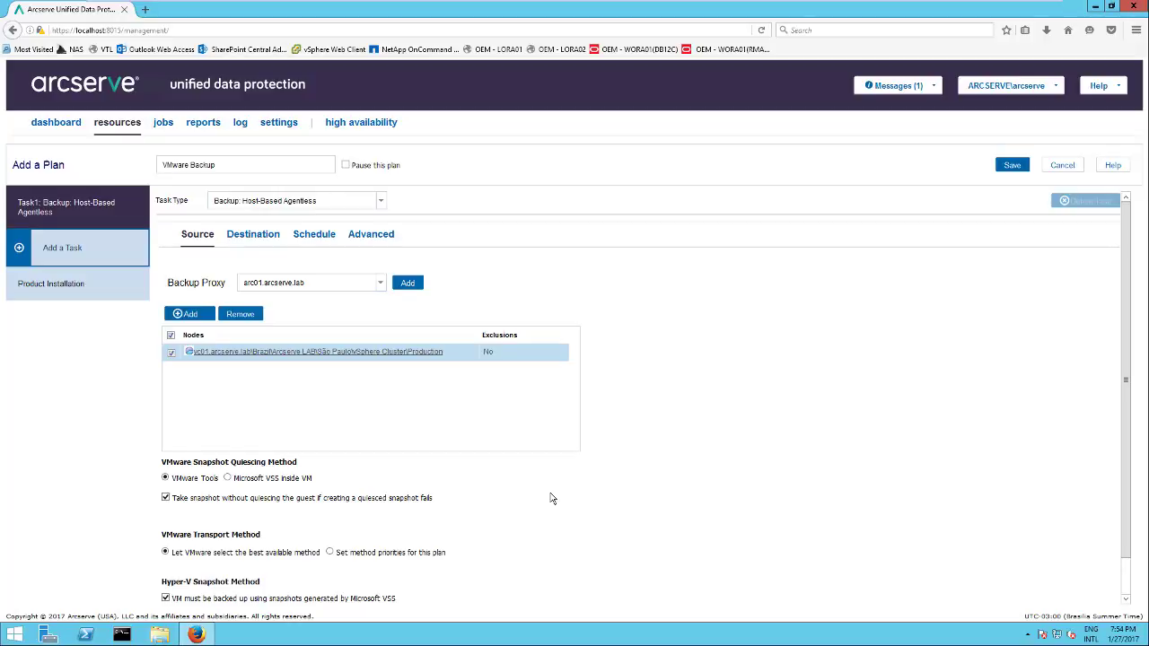
# Change the VMware transport method to setting method priorities for this plan
pyautogui.scroll(-1, 551, 507)
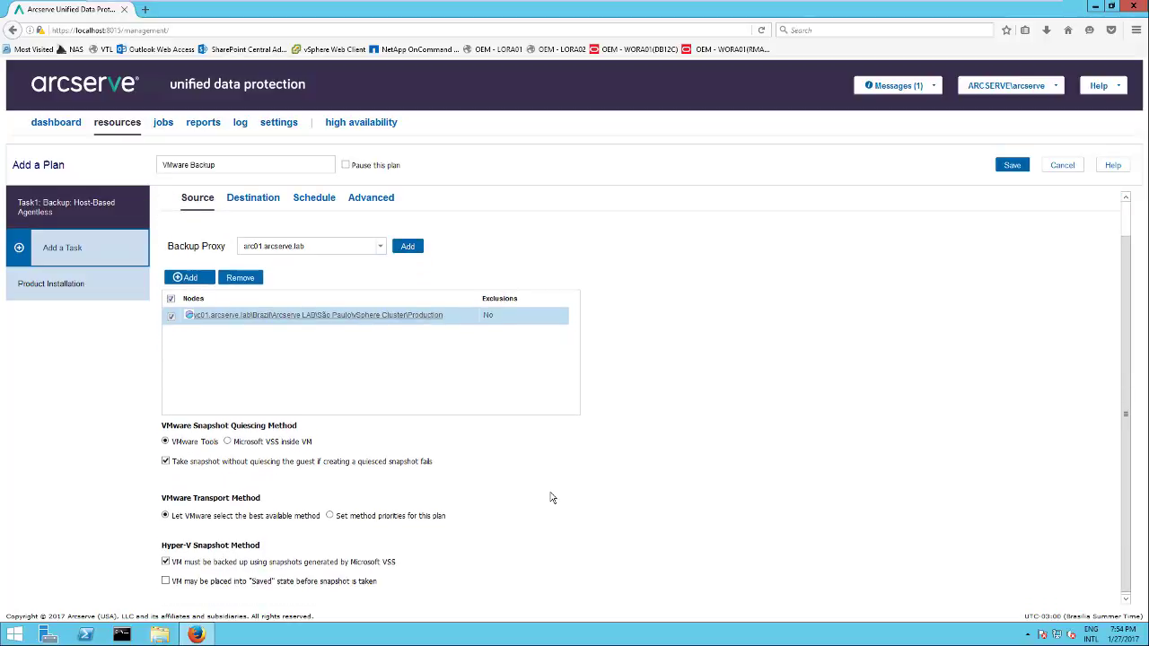
pyautogui.click(331, 514)
pyautogui.click(260, 567)
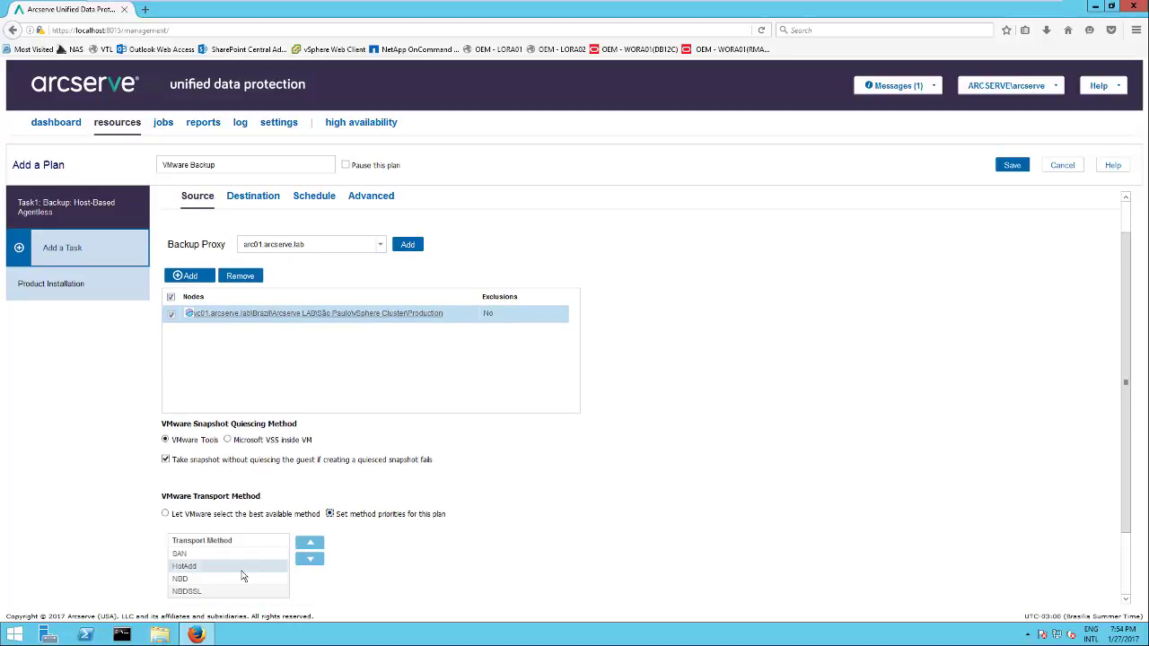
pyautogui.click(250, 579)
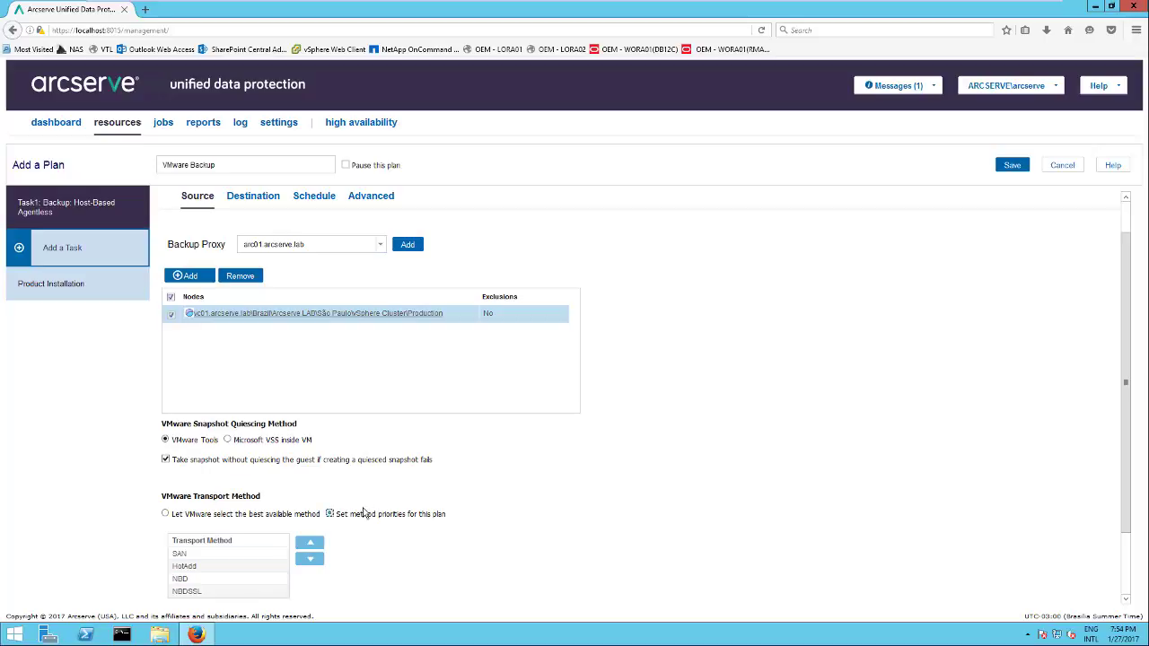
pyautogui.scroll(1, 386, 472)
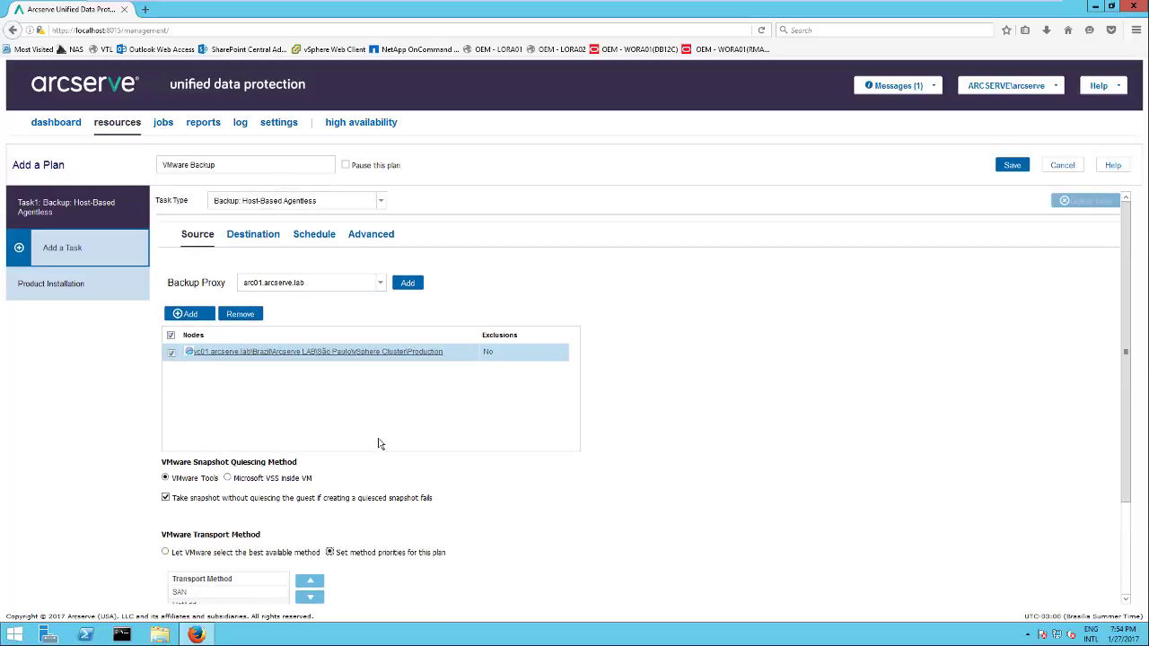
# Save the plan after checking its destination, schedule and advanced settings, and display all nodes
pyautogui.click(257, 235)
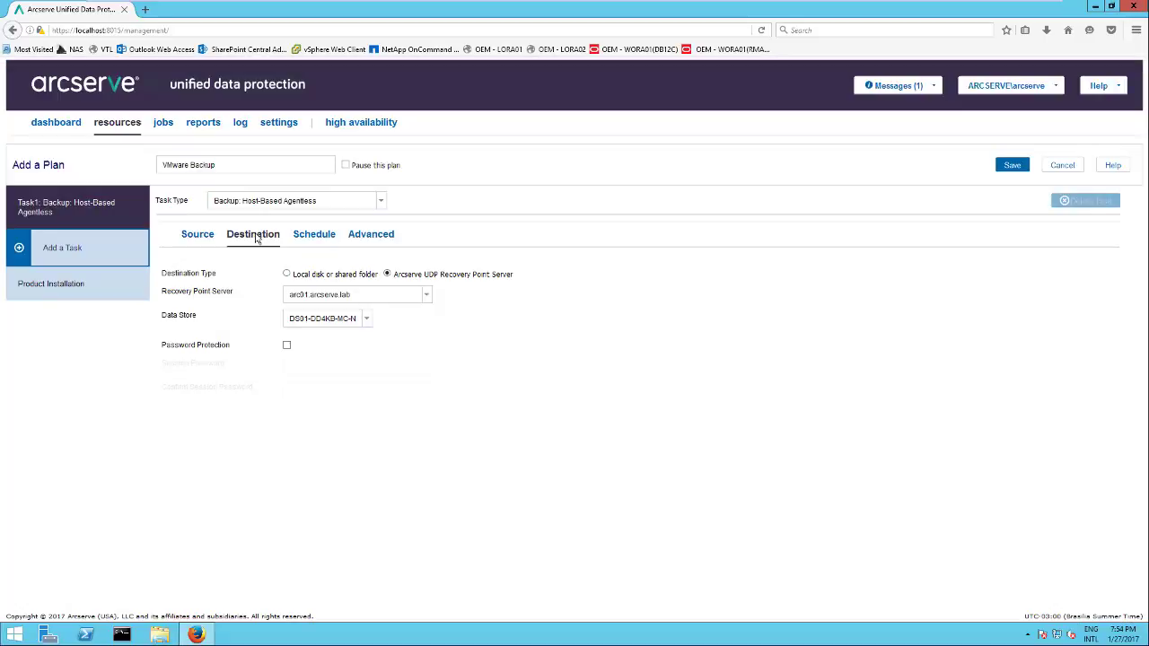
pyautogui.click(315, 235)
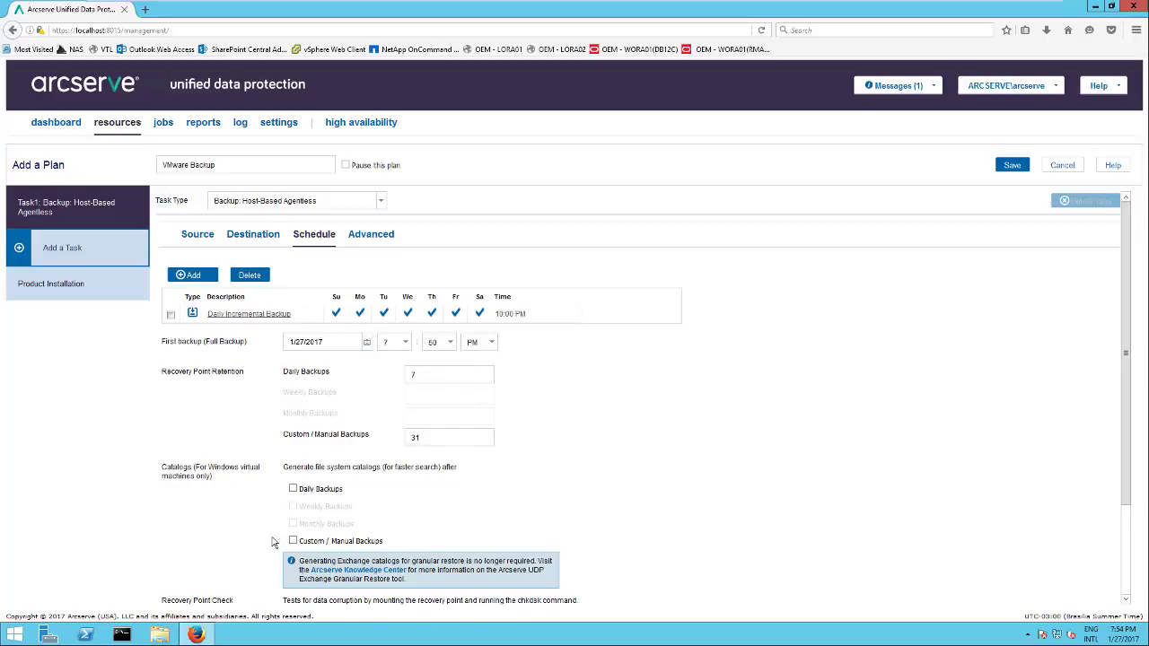
pyautogui.click(373, 238)
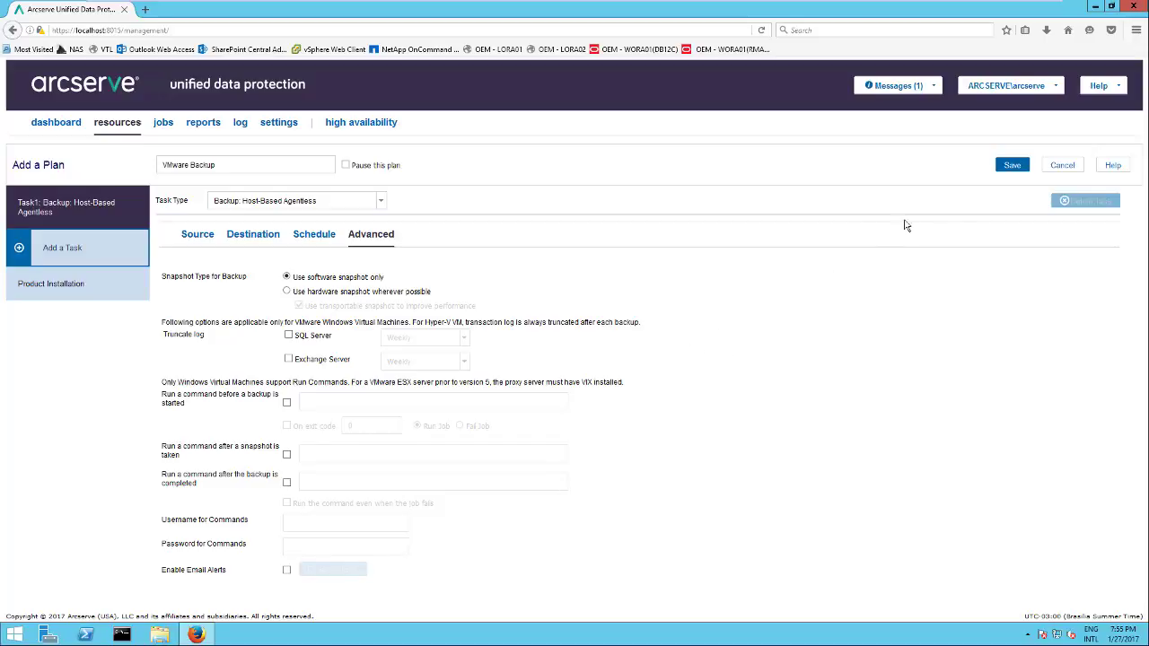
pyautogui.click(1013, 167)
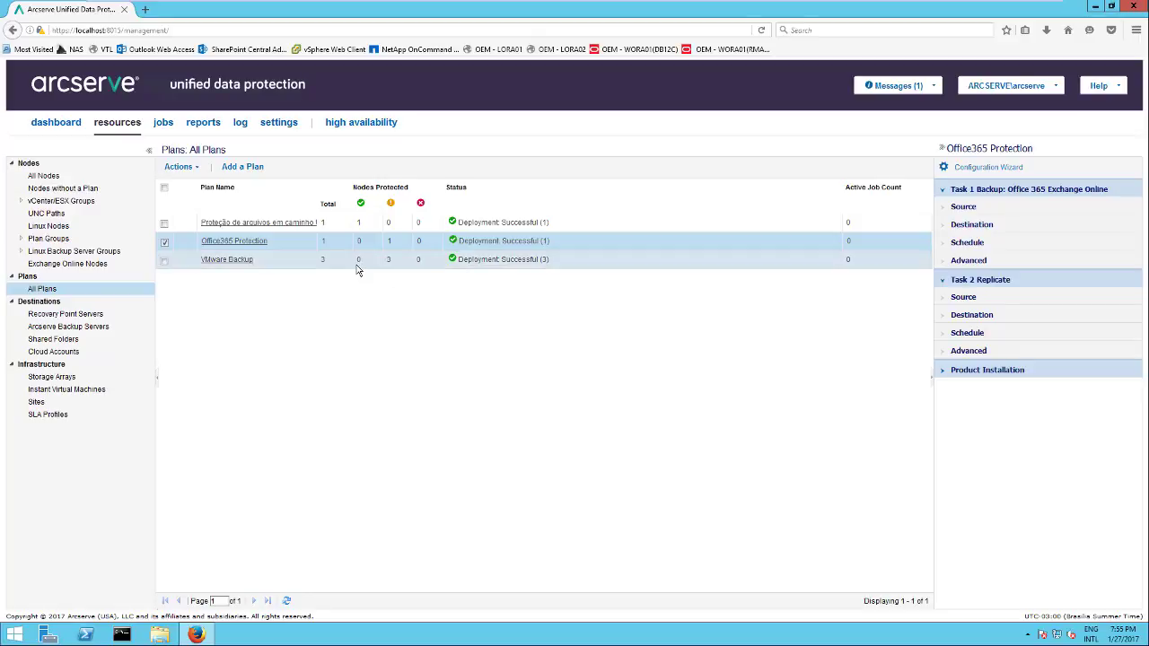
pyautogui.click(45, 175)
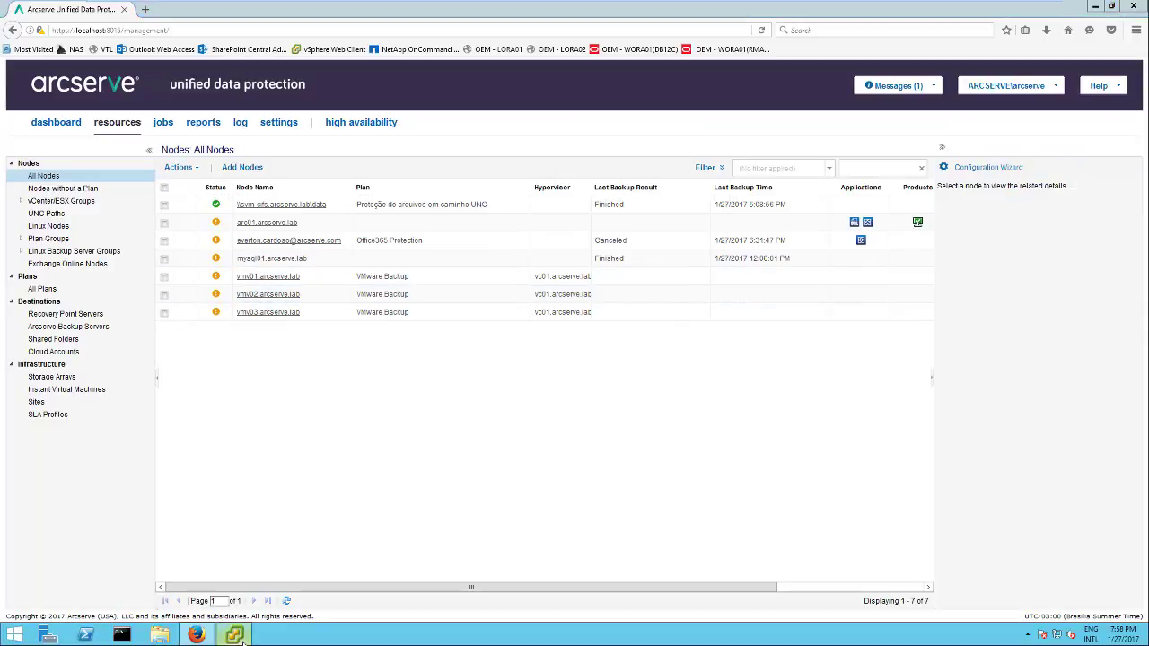
# Switch to the vSphere Client, move New VM into the Production resource pool and move VMV02 into Development
pyautogui.click(236, 635)
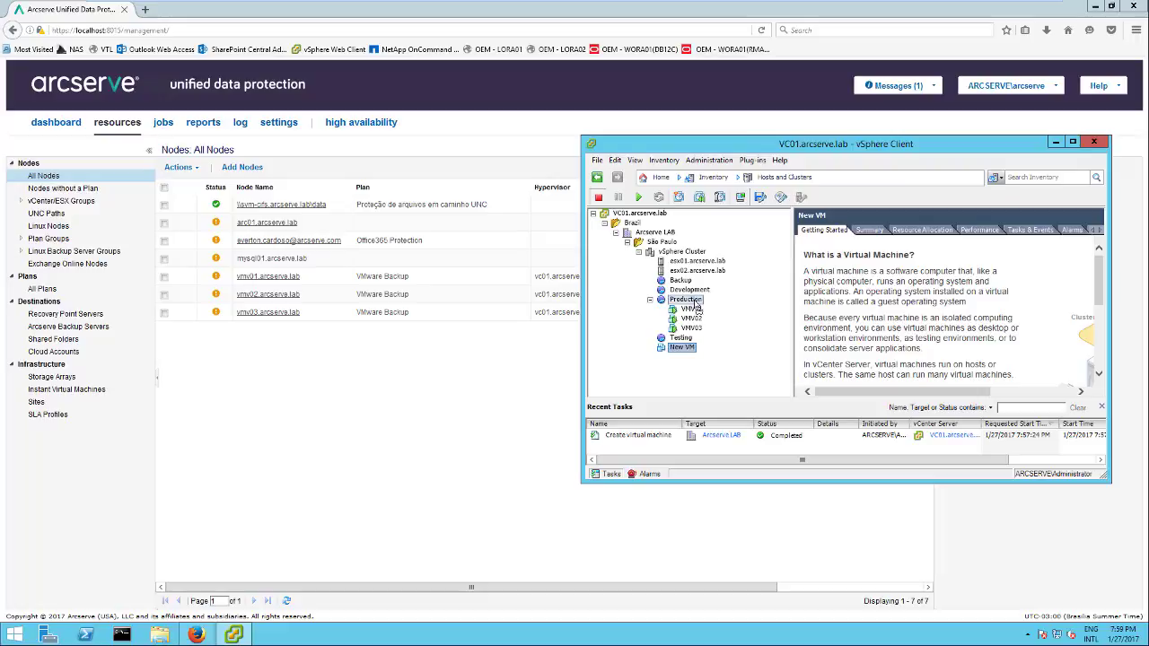
pyautogui.moveTo(695, 307); pyautogui.dragTo(693, 309)
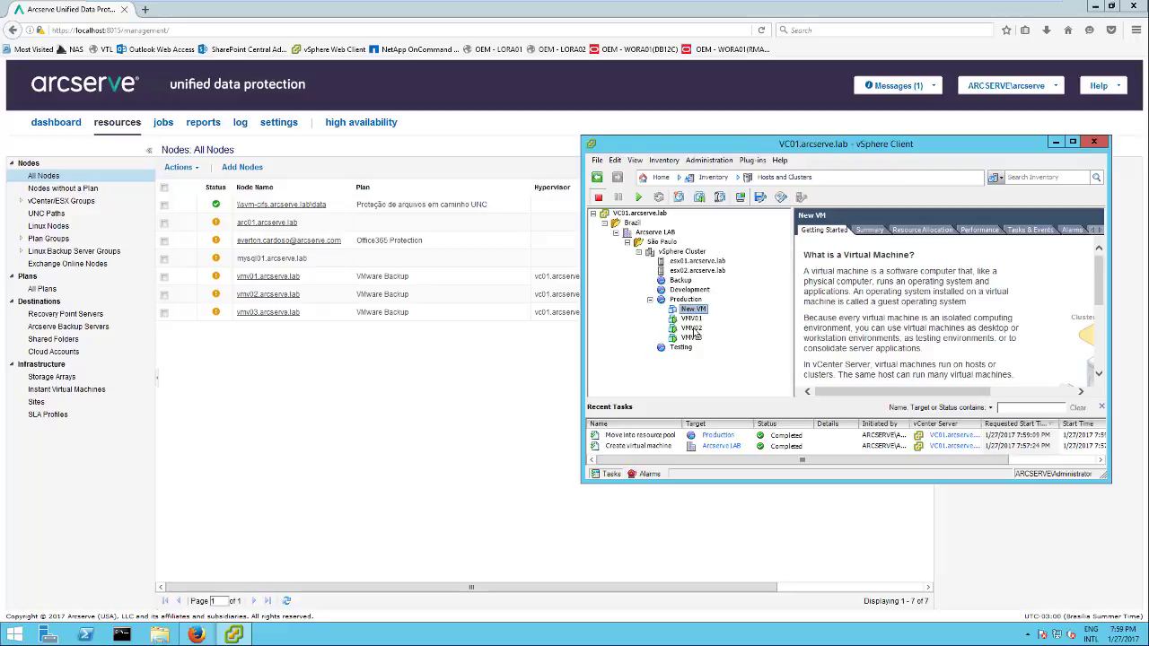
pyautogui.moveTo(689, 331); pyautogui.dragTo(688, 293)
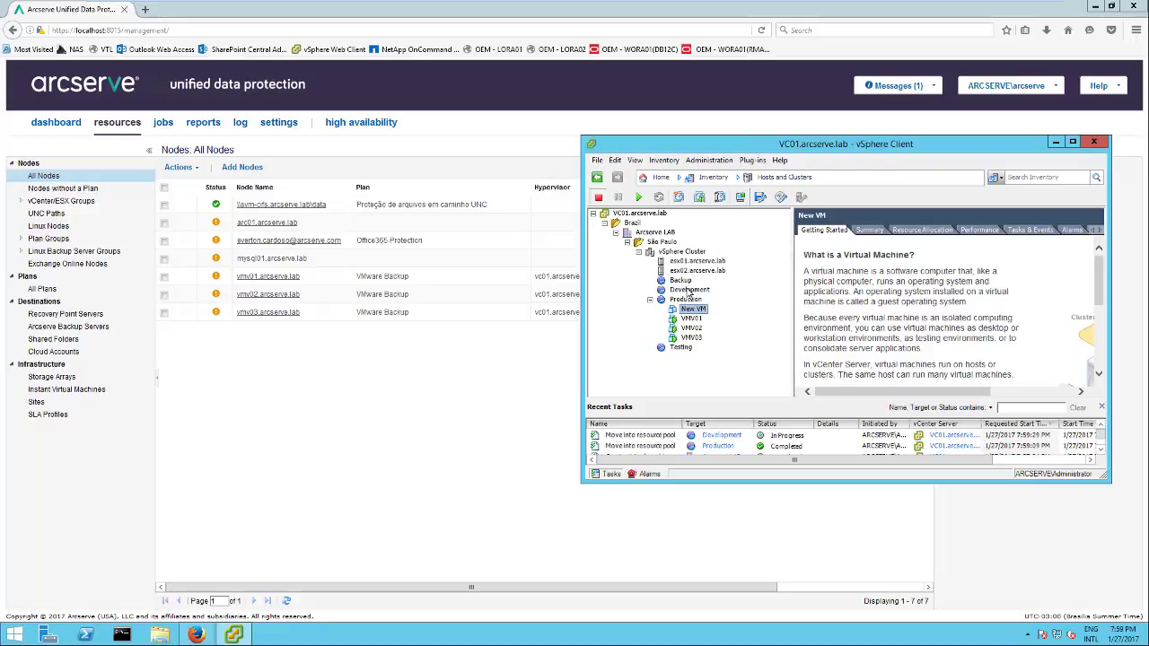
pyautogui.click(650, 292)
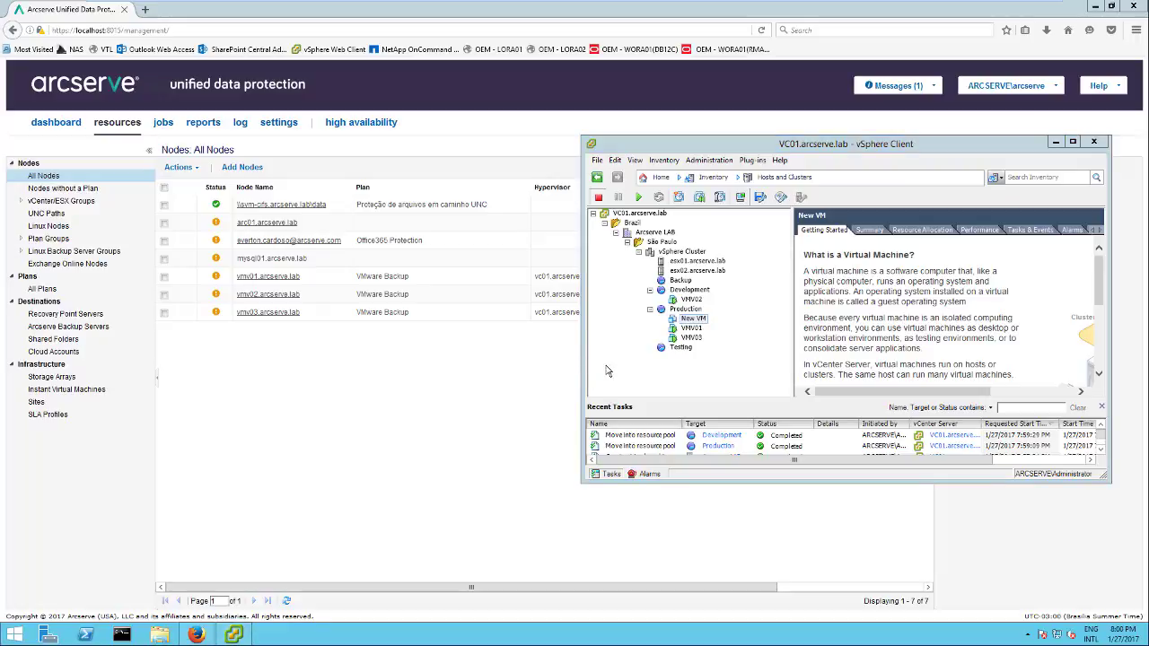
# Return to Arcserve UDP, refresh the list of all nodes and view the details of the VM(New VM) node
pyautogui.click(555, 369)
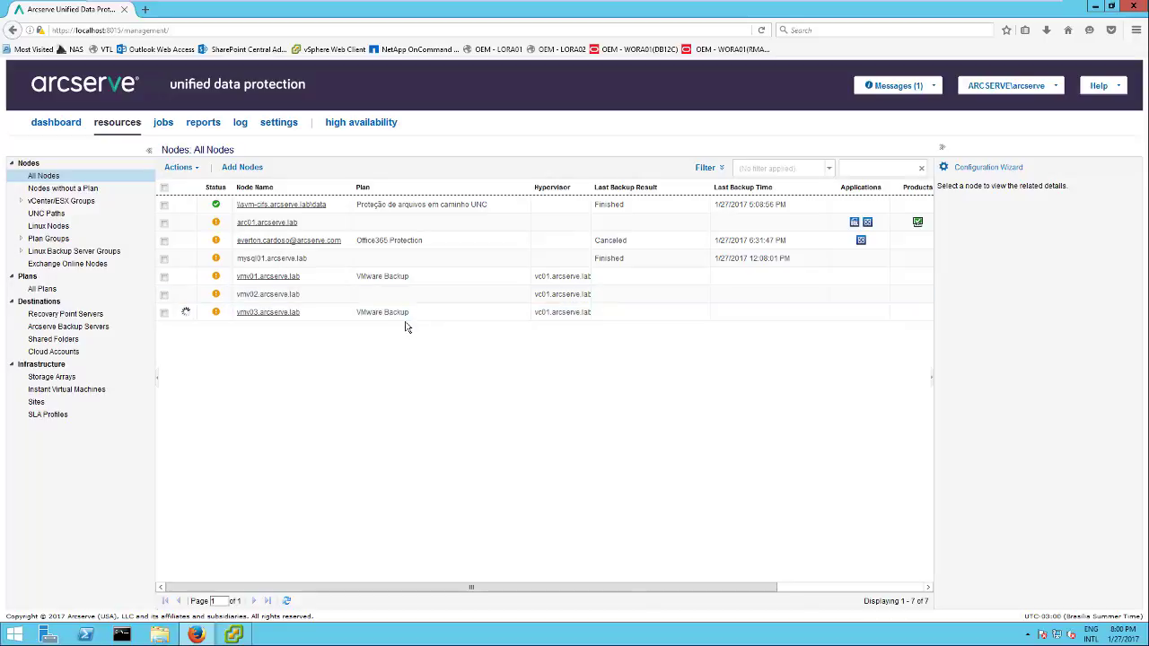
pyautogui.click(288, 602)
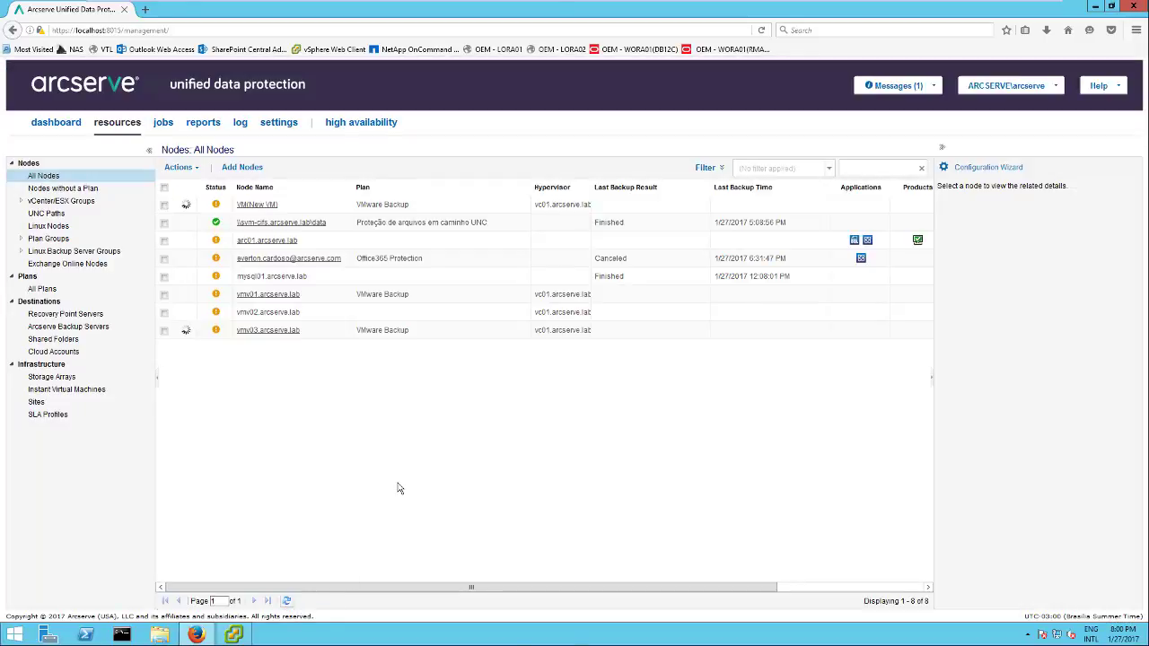
pyautogui.click(403, 205)
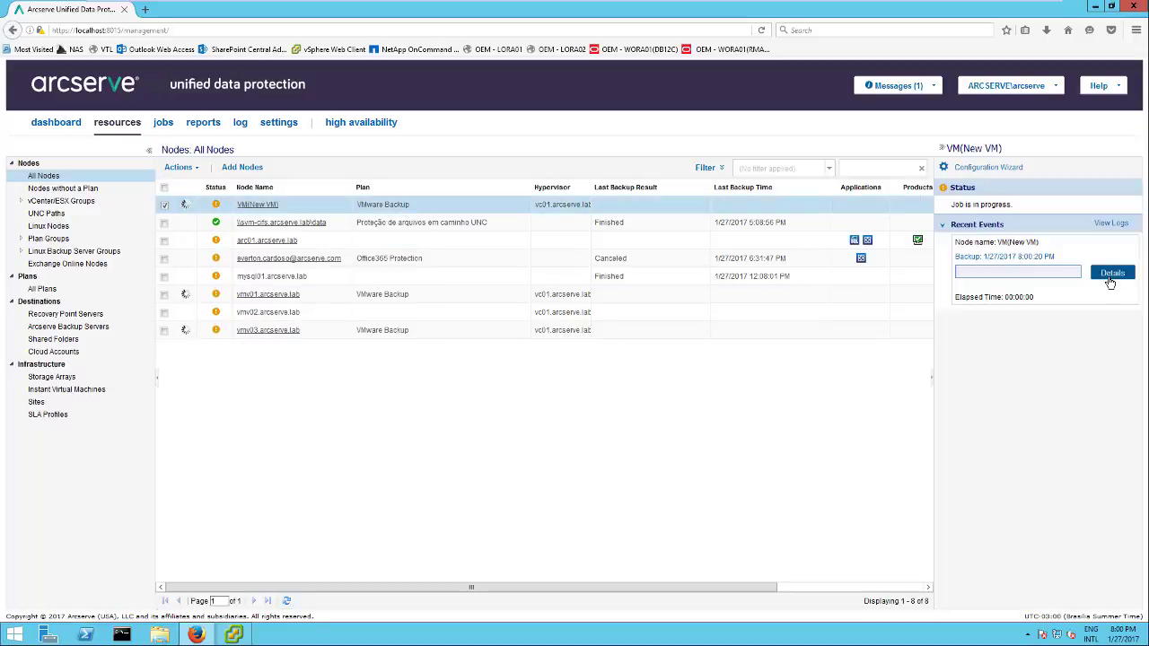